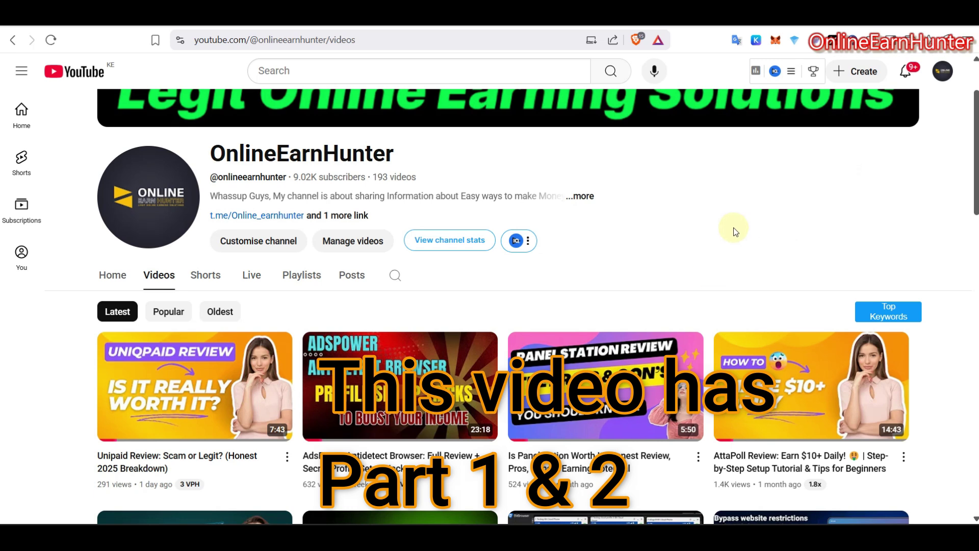
Step: Switch from YouTube to the Telegram chat with the J4U Mobile Proxy bot
key(alt+Tab)
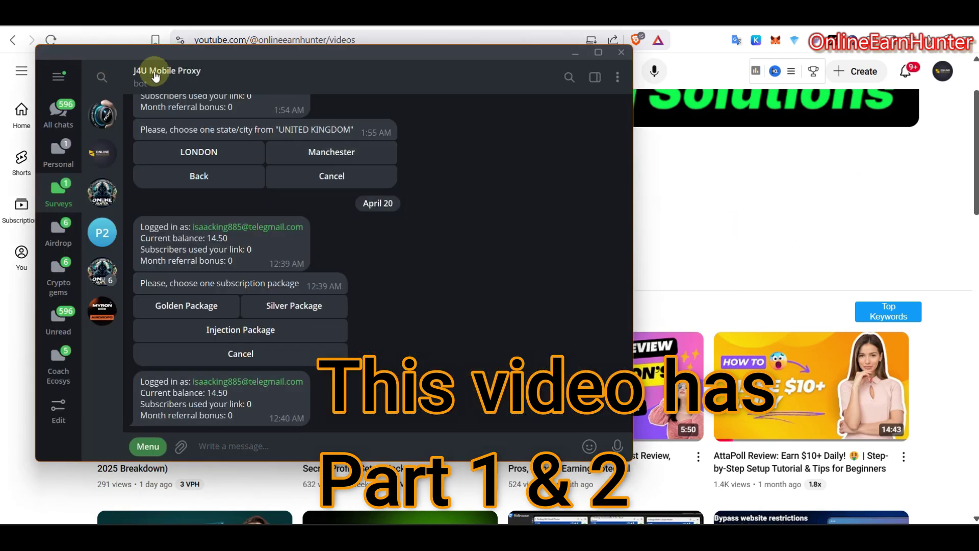
Step: Highlight the 14.50 balance and choose the Golden Package subscription in the bot
mouse_move(359, 126)
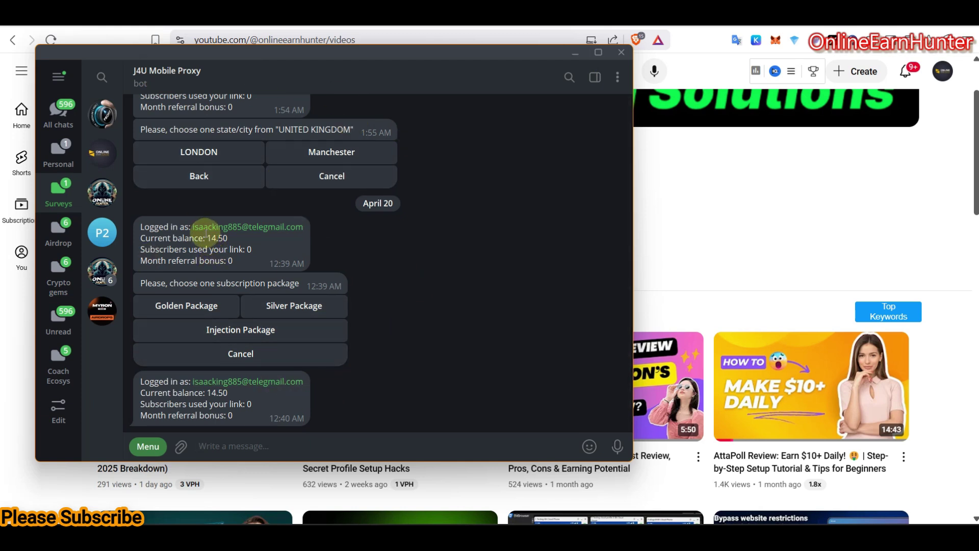
drag(207, 238, 229, 239)
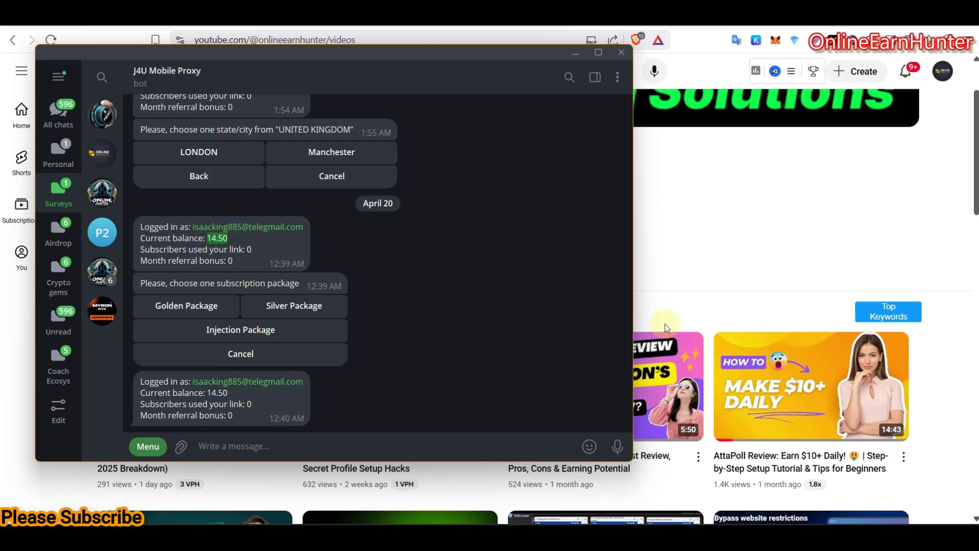
click(201, 309)
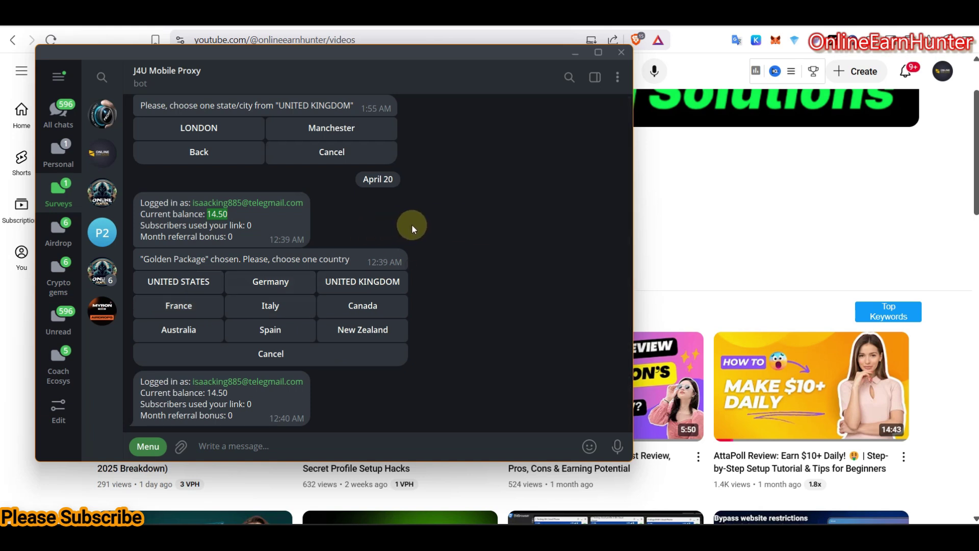
Step: Choose UNITED STATES from the country keyboard and 5G T-mobile as provider
click(294, 225)
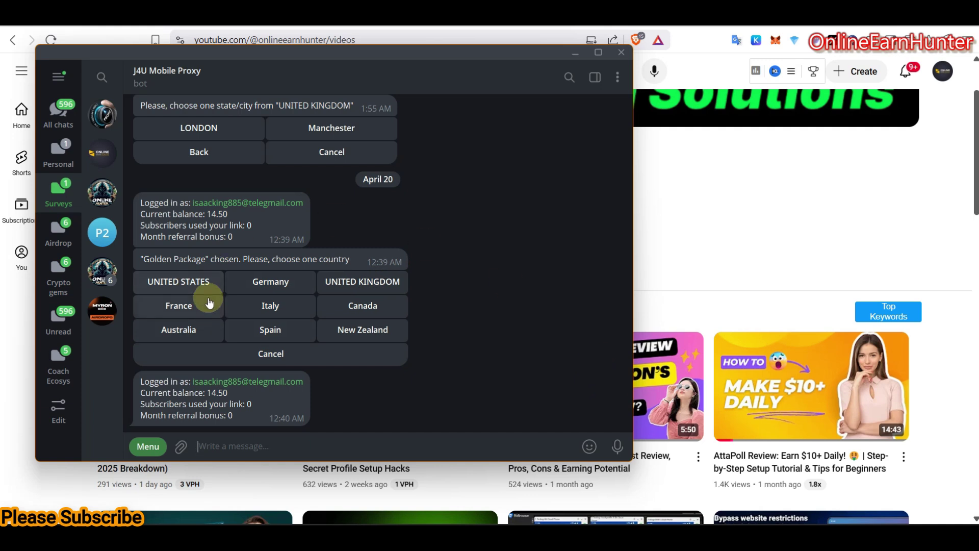
click(181, 283)
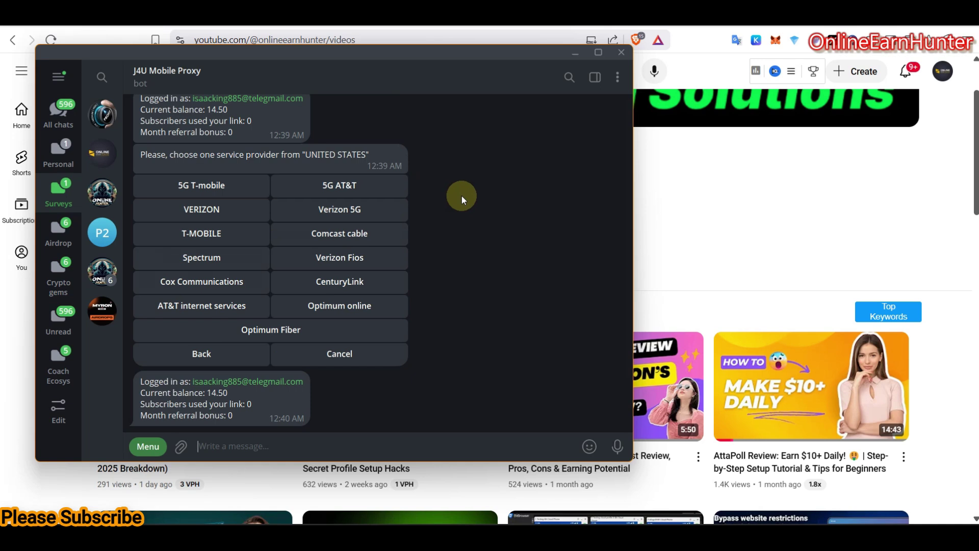
double_click(210, 188)
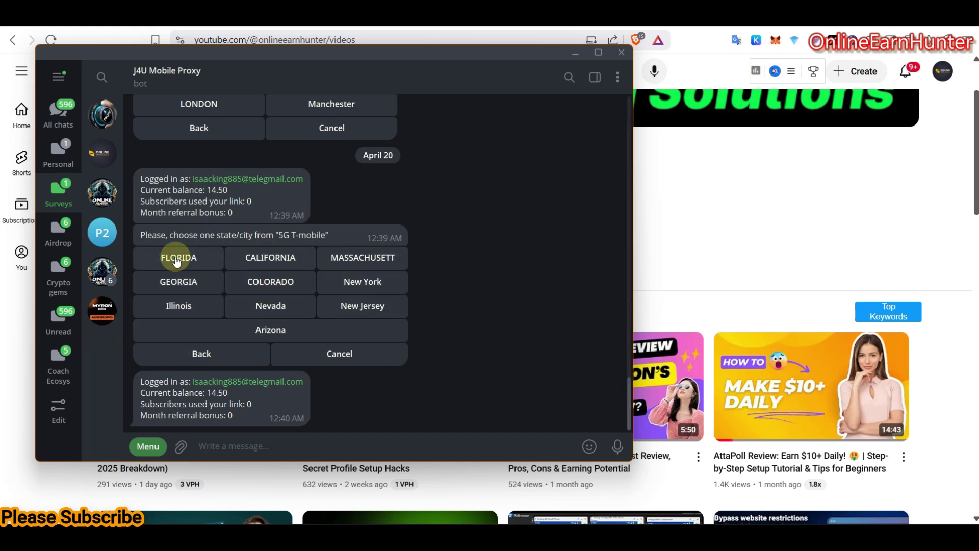
Step: Select GEORGIA as the state and the 5G 7013 / 6021 proxy with 60-minute rotation
double_click(181, 283)
click(182, 284)
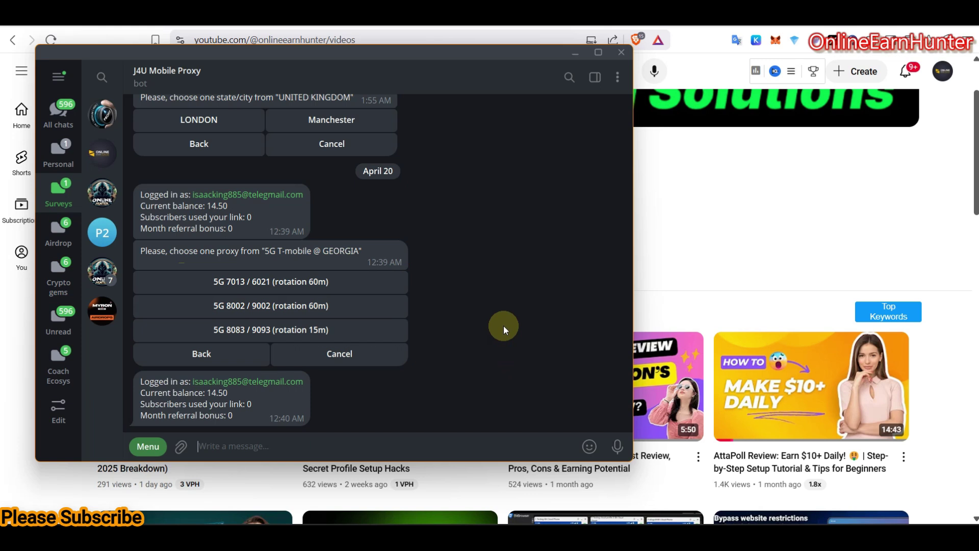
double_click(327, 282)
double_click(331, 335)
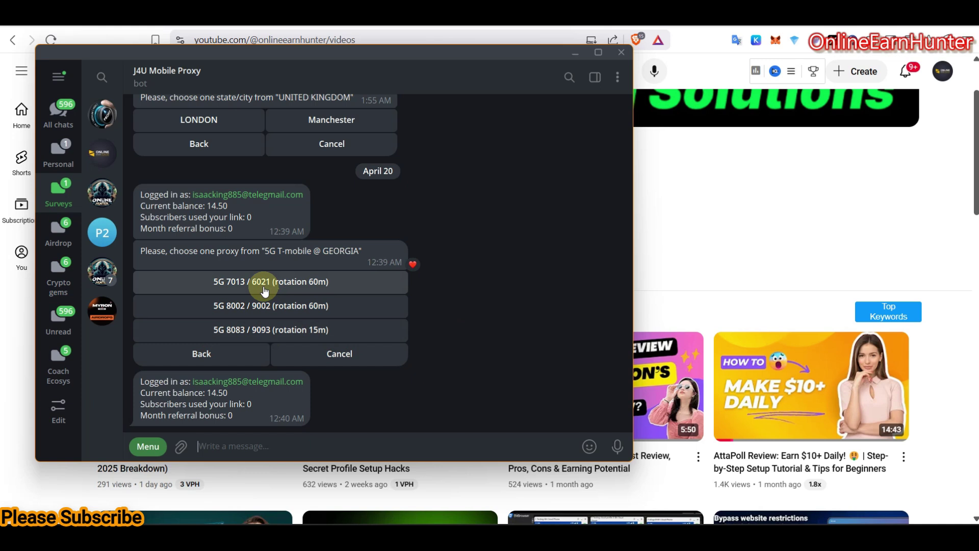
click(312, 285)
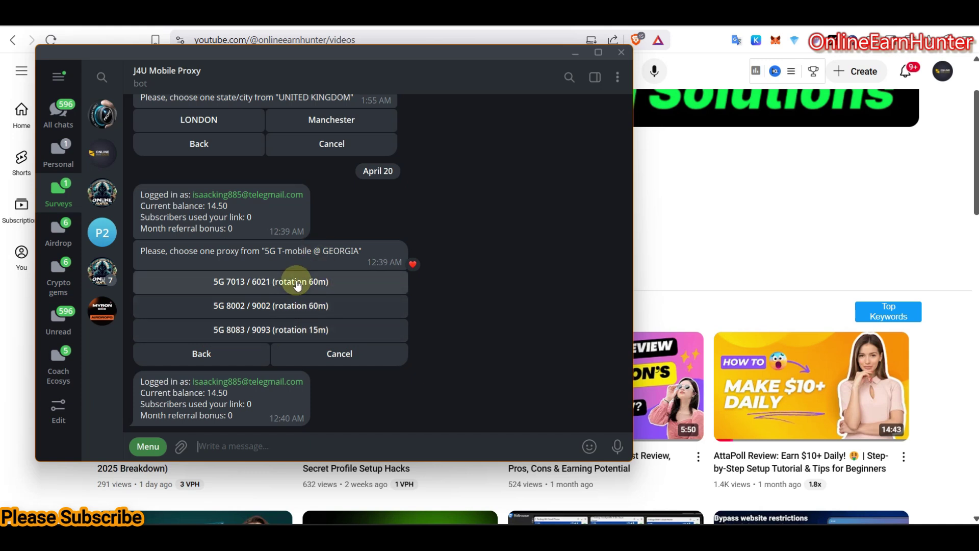
click(297, 284)
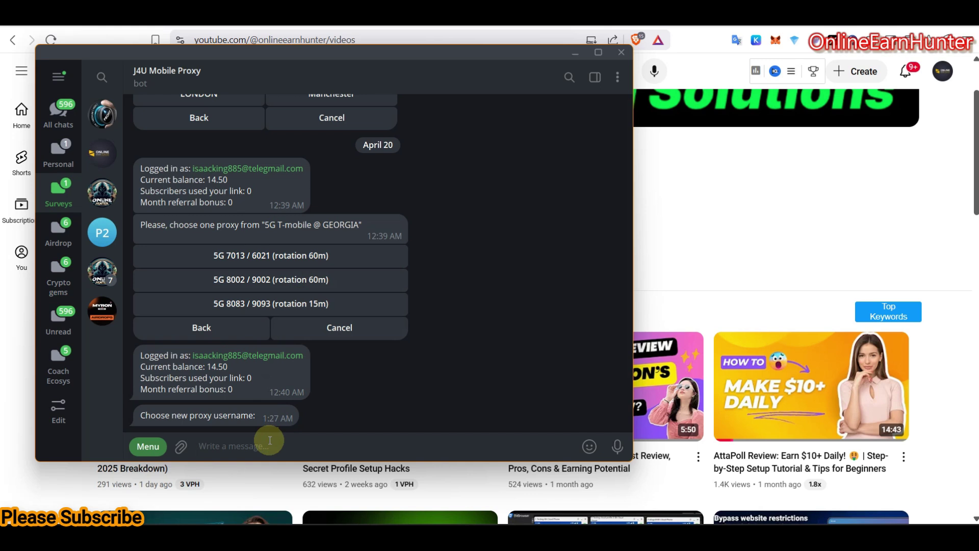
Step: Send the bot a proxy username and password, then choose SOCKS for 1 Day
text(onlinehunter)
click(617, 447)
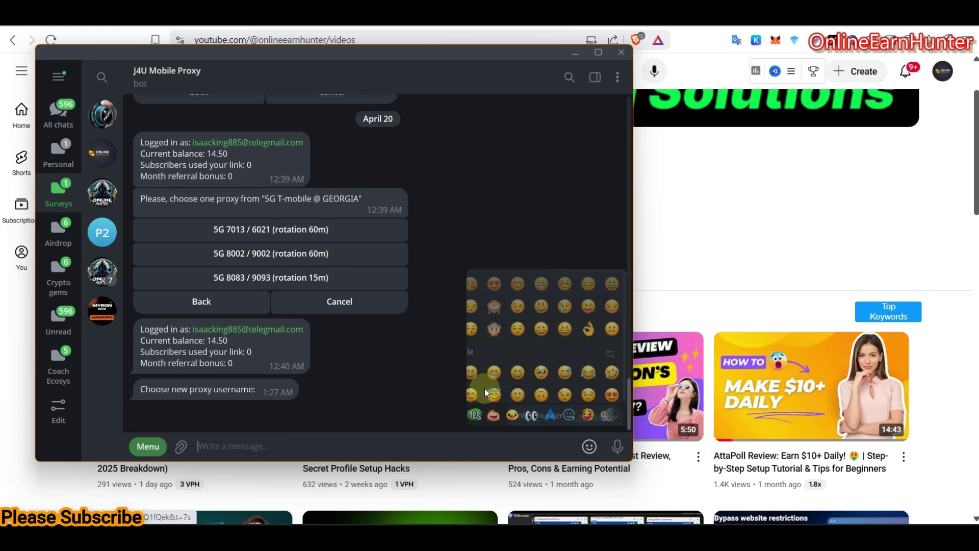
click(308, 442)
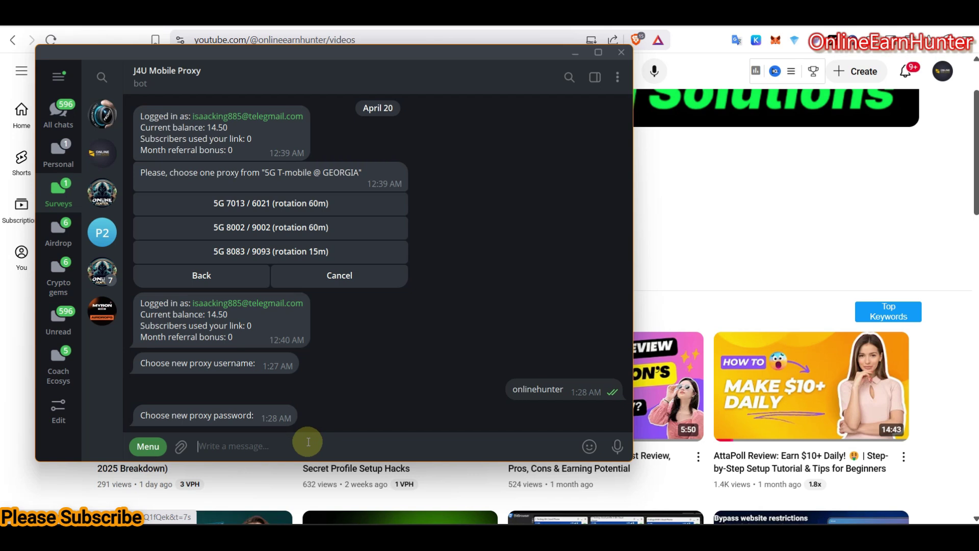
text(12345)
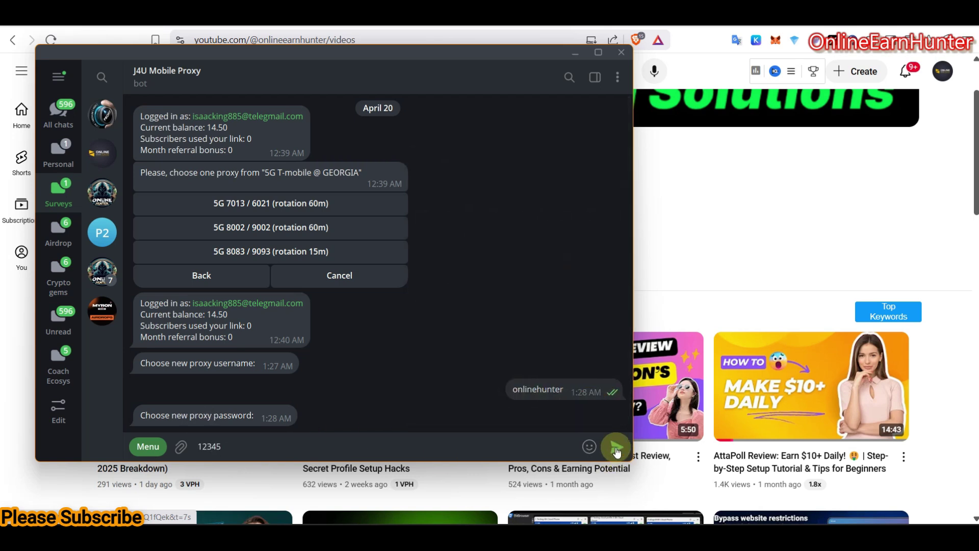
click(617, 446)
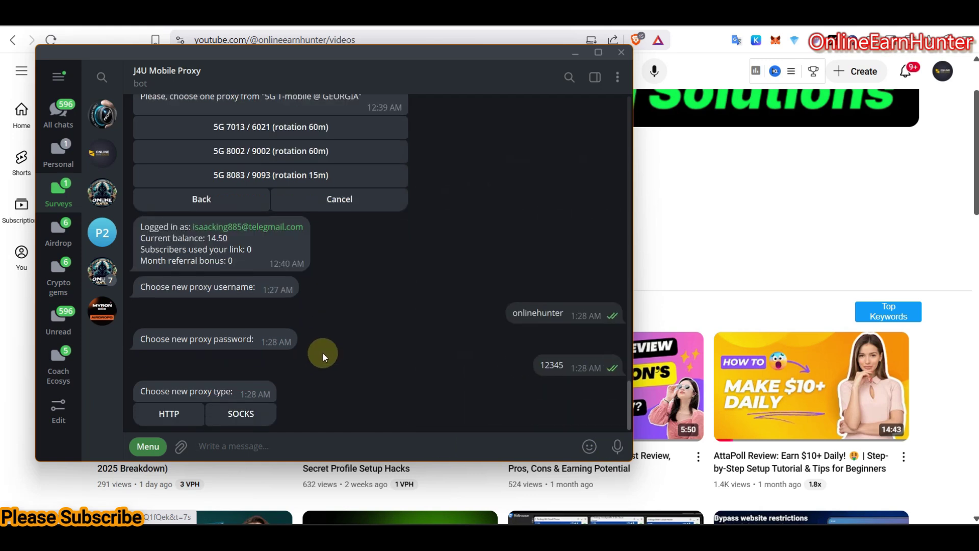
double_click(255, 414)
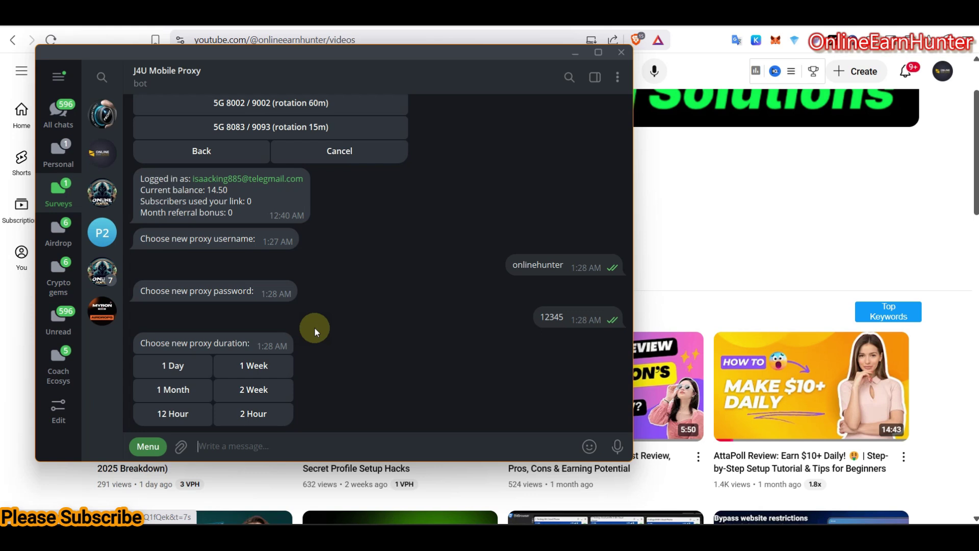
click(190, 366)
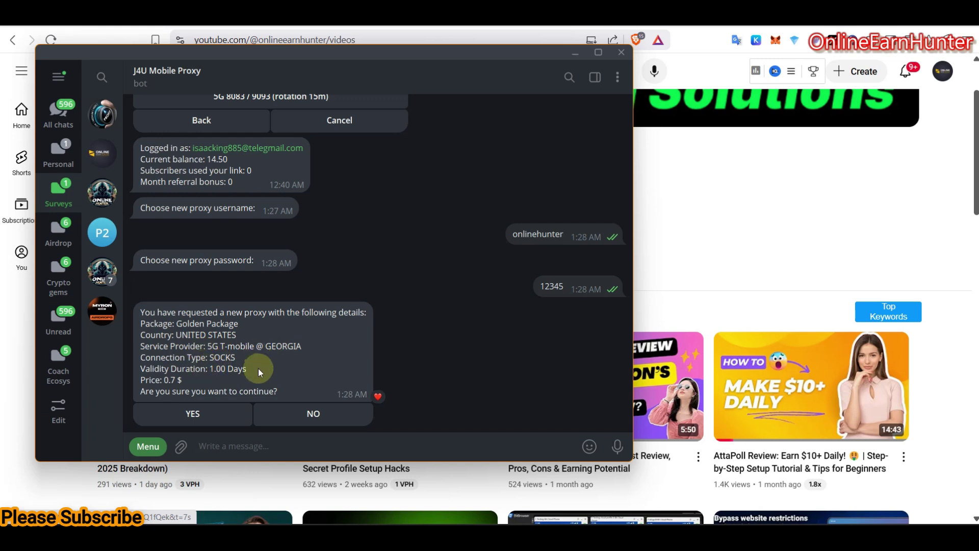
Step: Confirm the 0.7 $ proxy order with YES, copy the new proxy's IP/Port, and switch to BitBrowser
drag(170, 380, 200, 381)
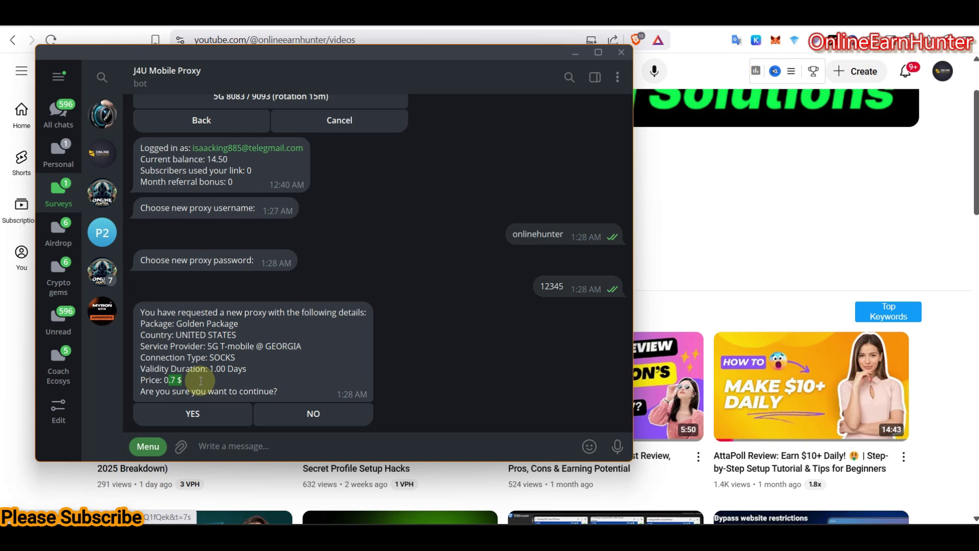
click(213, 413)
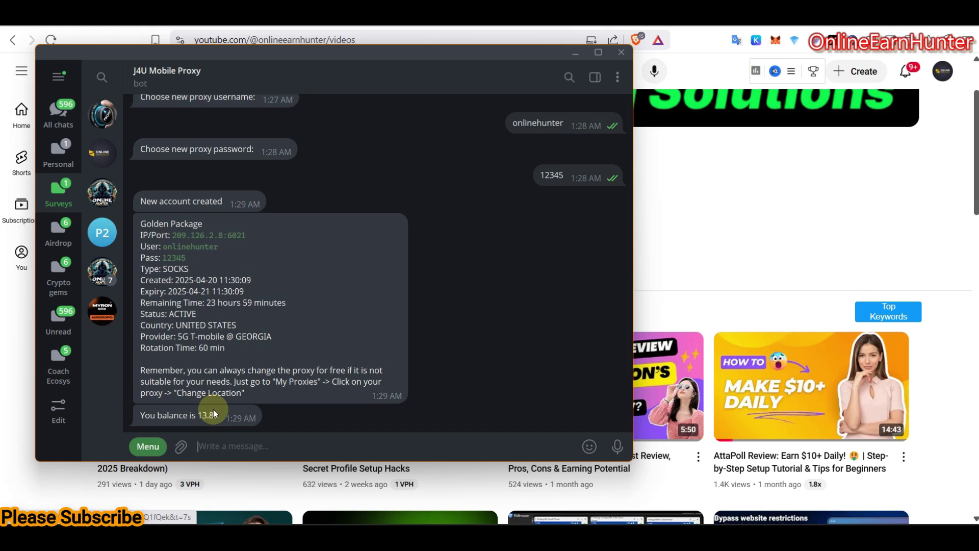
double_click(232, 374)
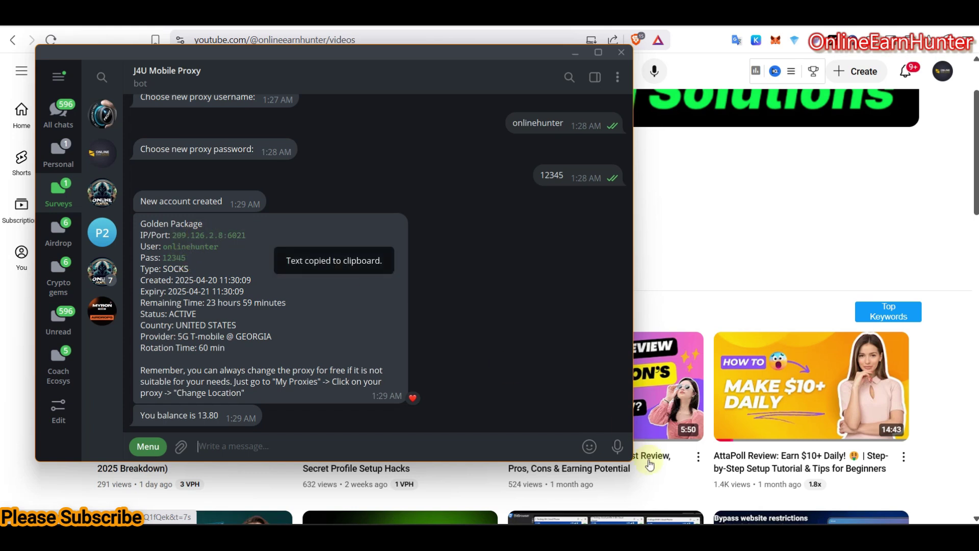
key(alt+Tab)
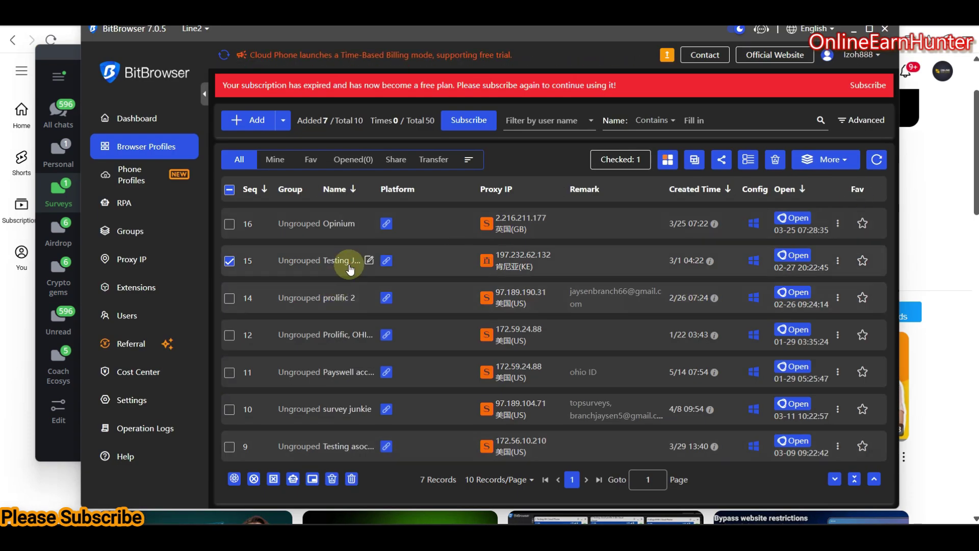
Step: Open profile 15's update settings and scroll down to its proxy section
click(839, 263)
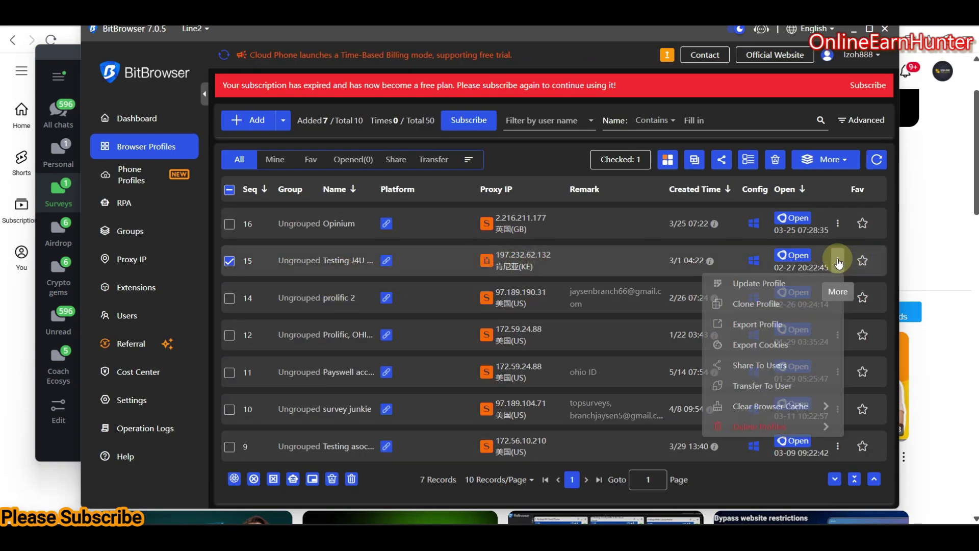
click(786, 282)
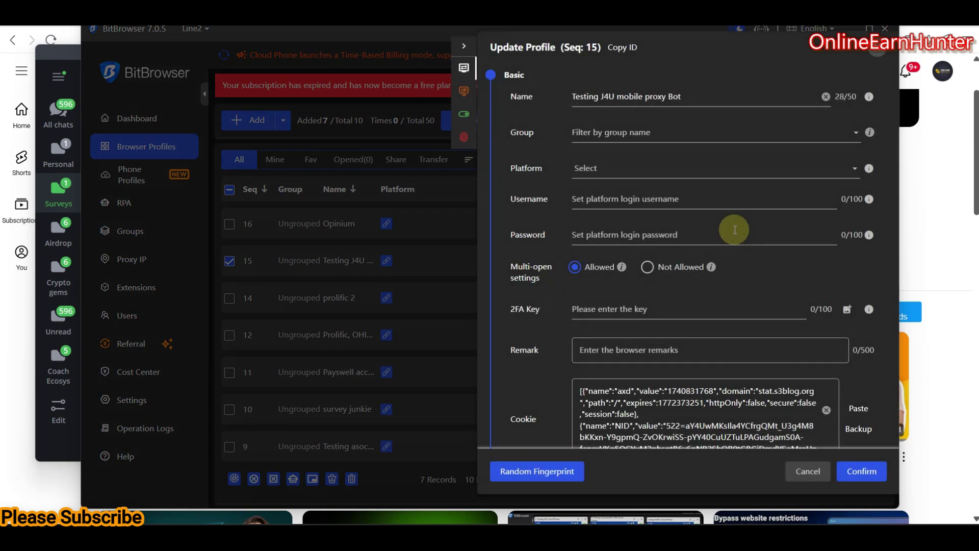
scroll(662, 301, down, 5)
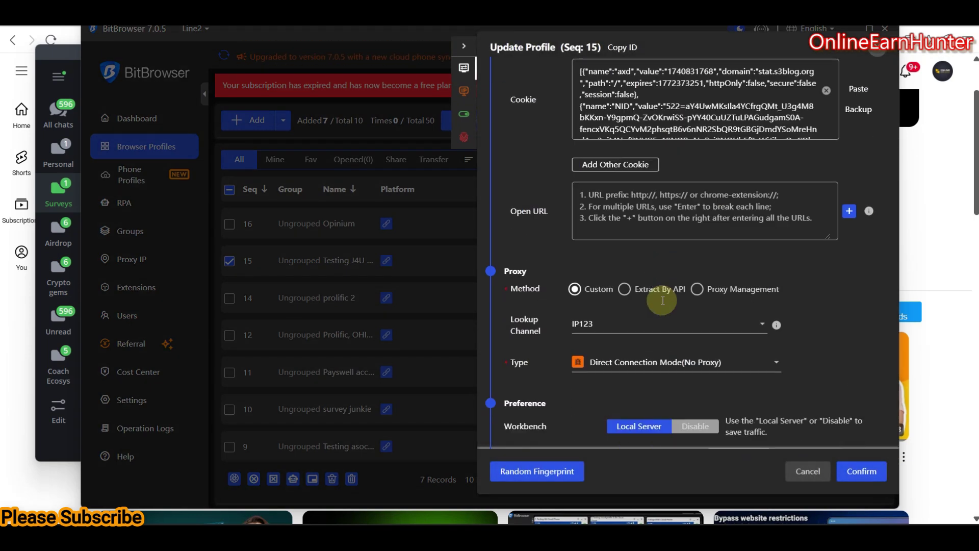
click(661, 322)
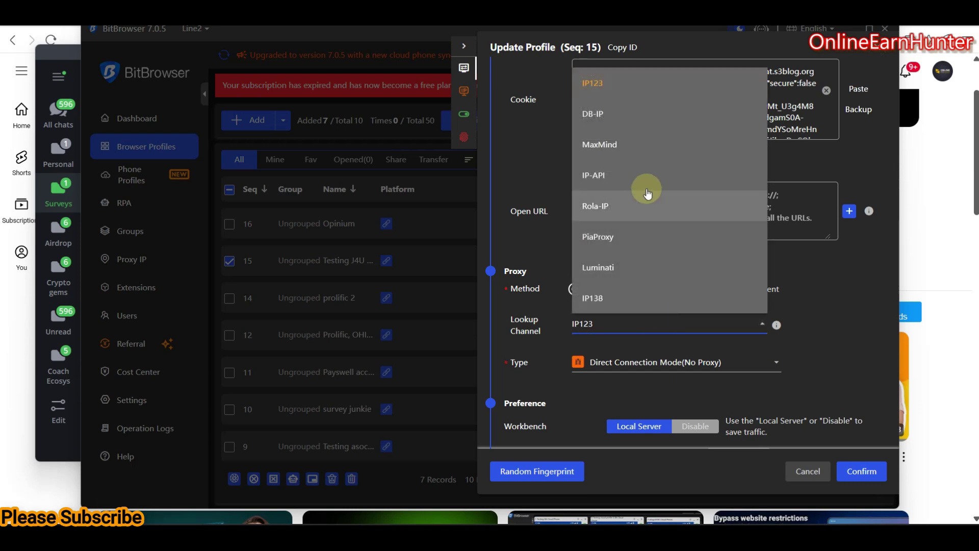
click(791, 272)
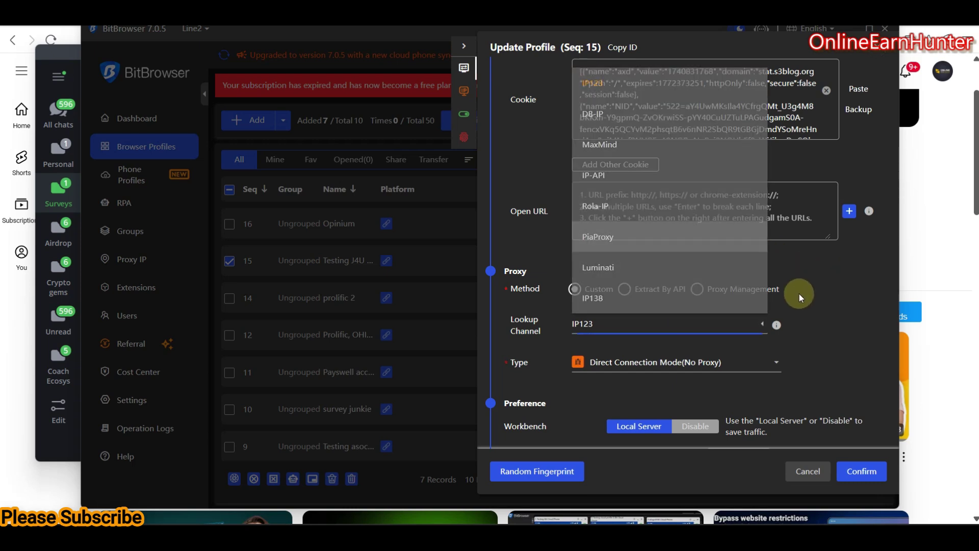
Step: Set the proxy type to Socks5 and paste host 209.126.2.8:6021
click(657, 363)
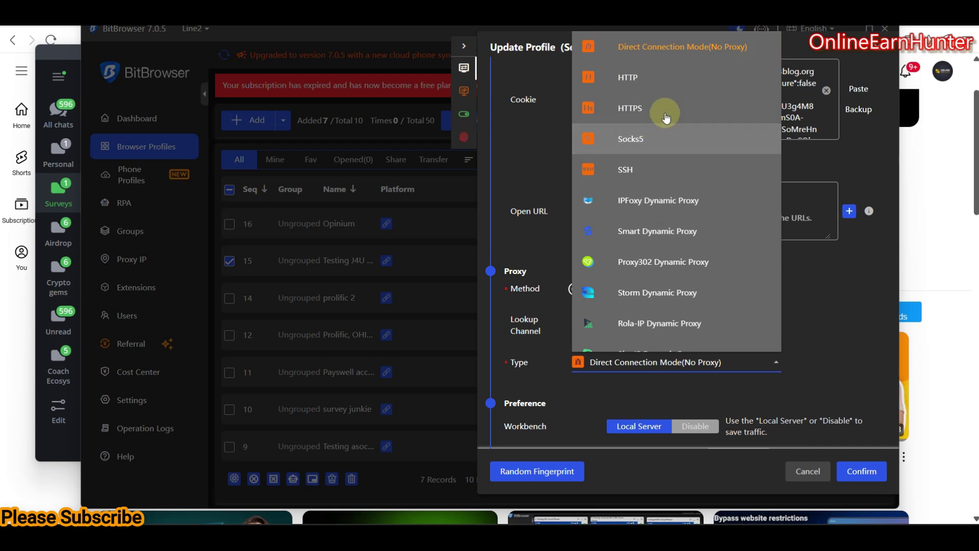
click(656, 138)
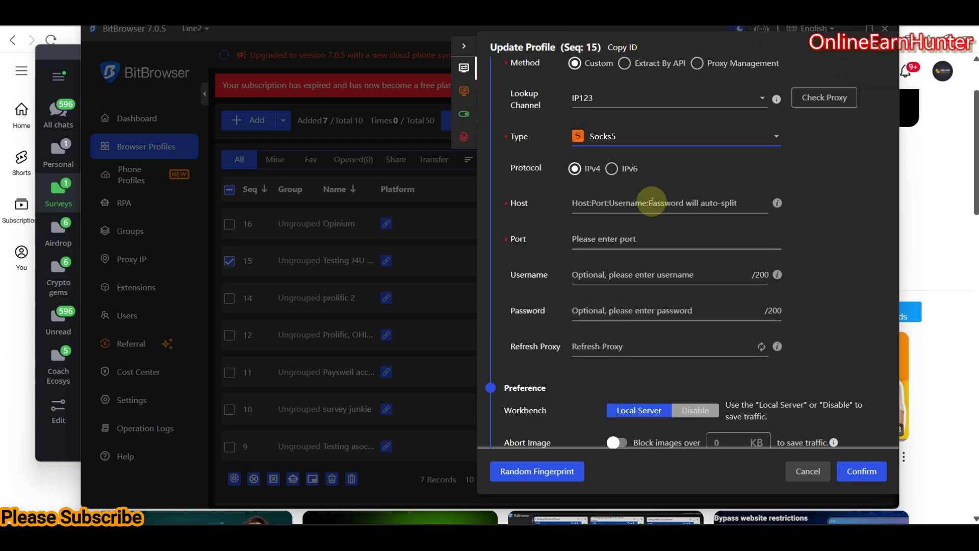
click(628, 201)
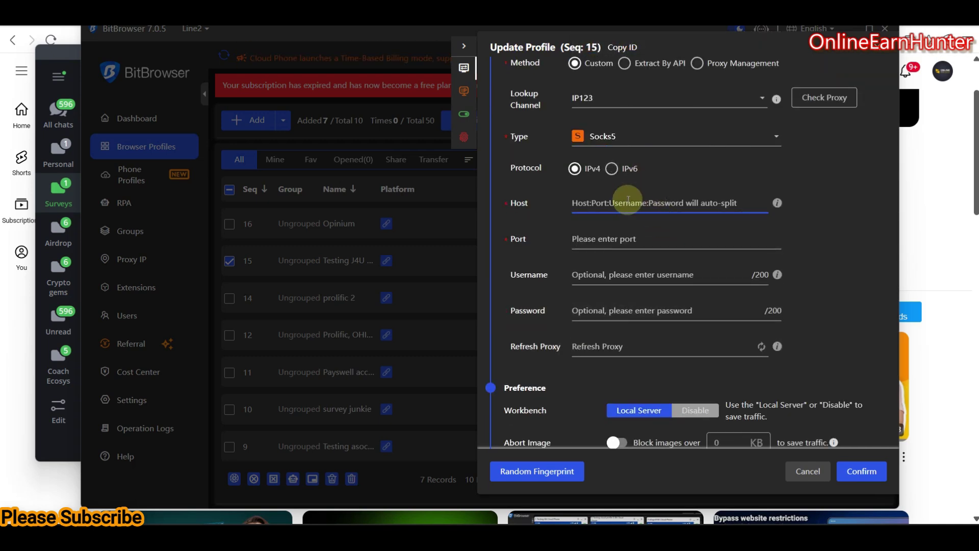
key(ctrl+v)
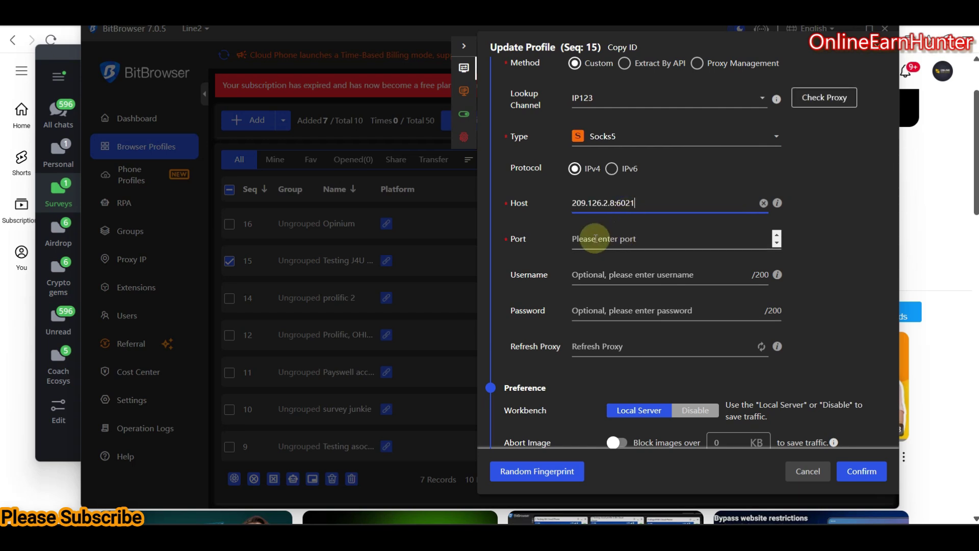
click(70, 54)
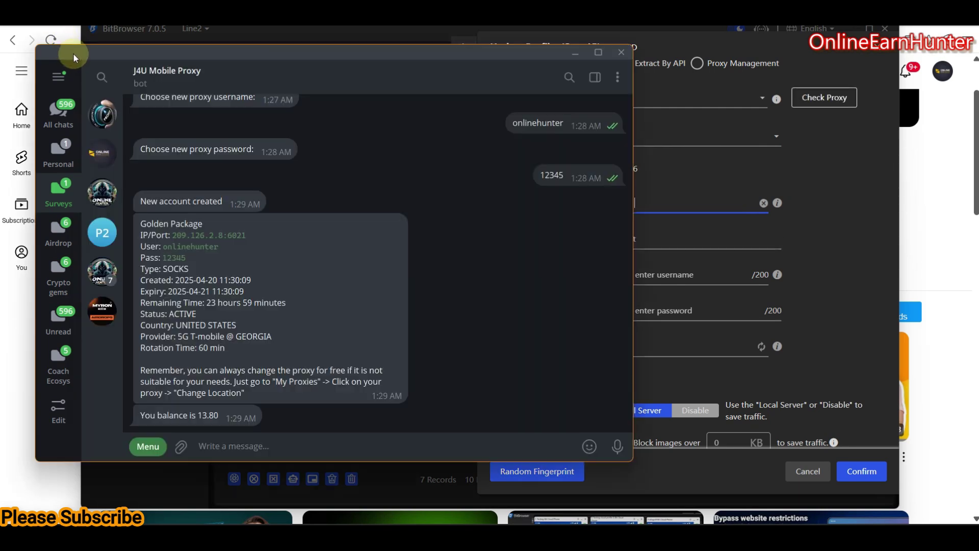
Step: Copy the proxy username from the bot message into the profile's Username field
click(185, 248)
click(674, 193)
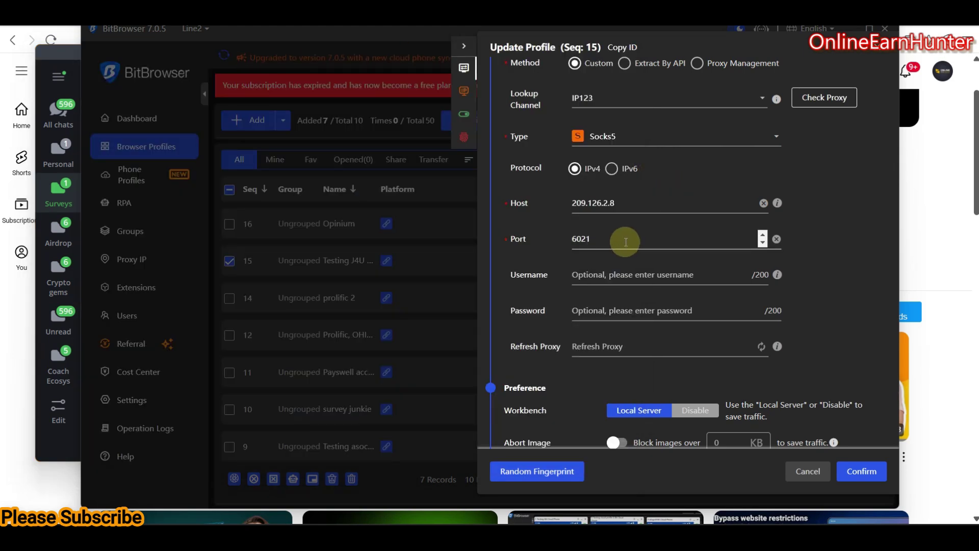
drag(625, 243, 539, 243)
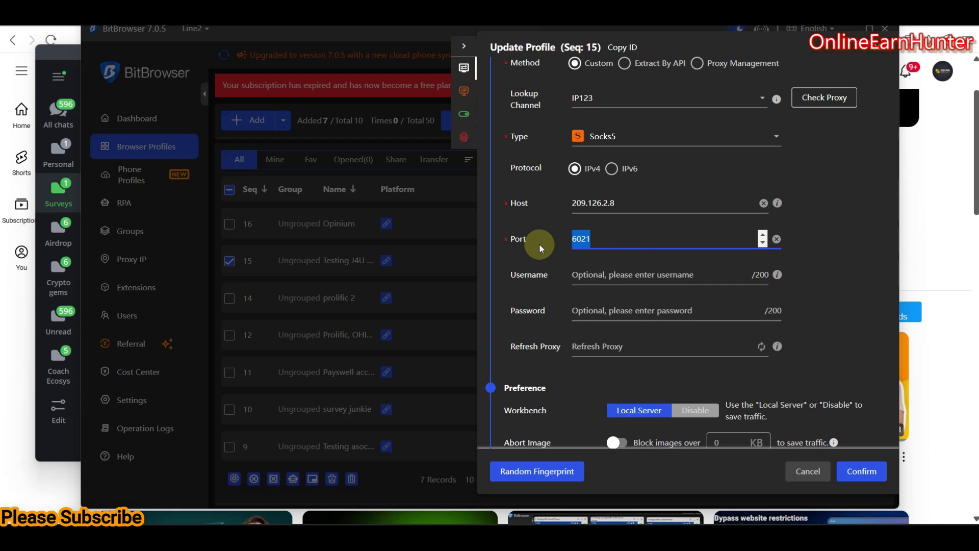
click(586, 274)
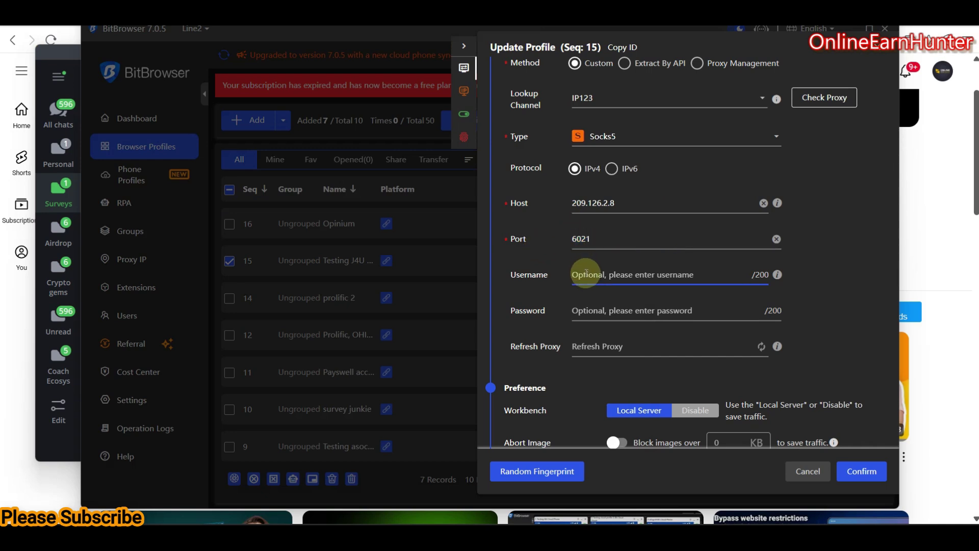
key(ctrl+v)
click(579, 309)
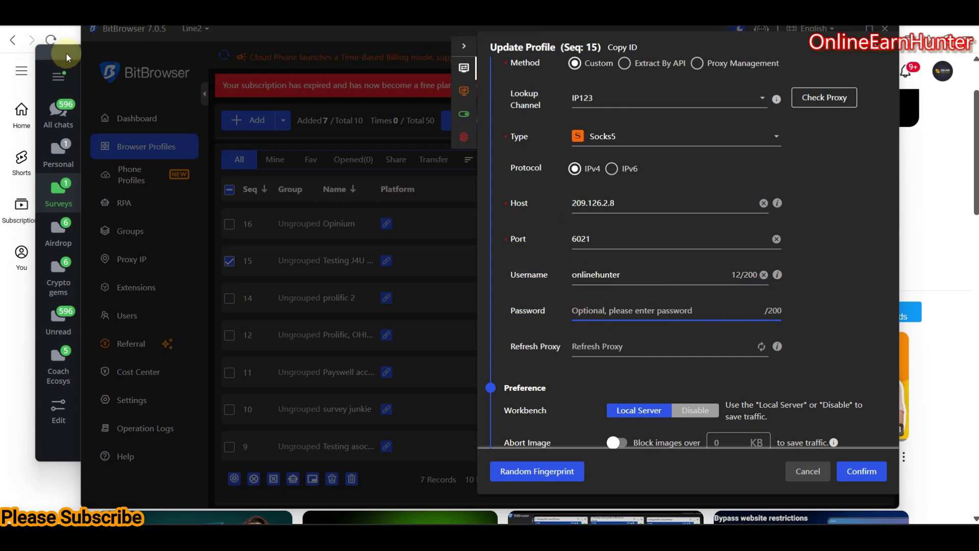
Step: Copy the proxy password from the bot message into the profile's Password field
click(67, 53)
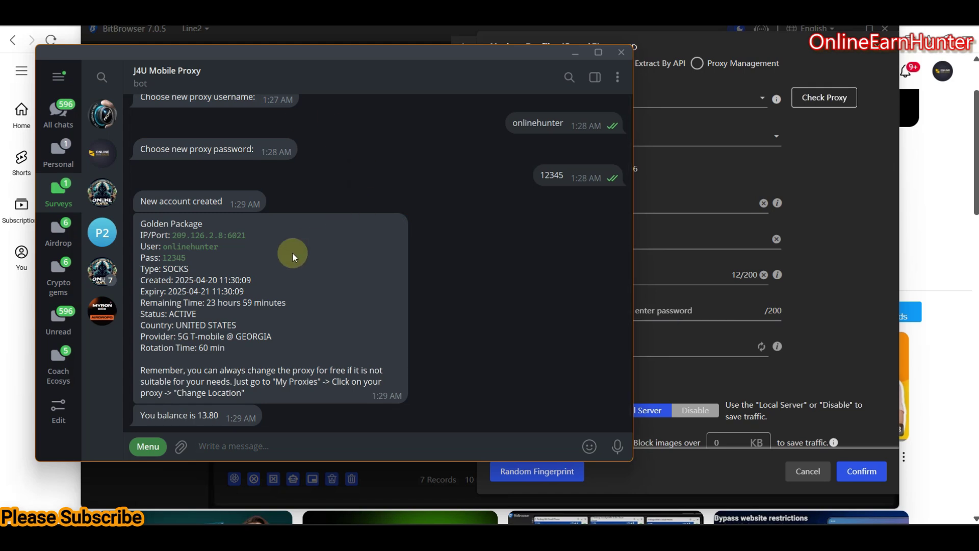
click(177, 262)
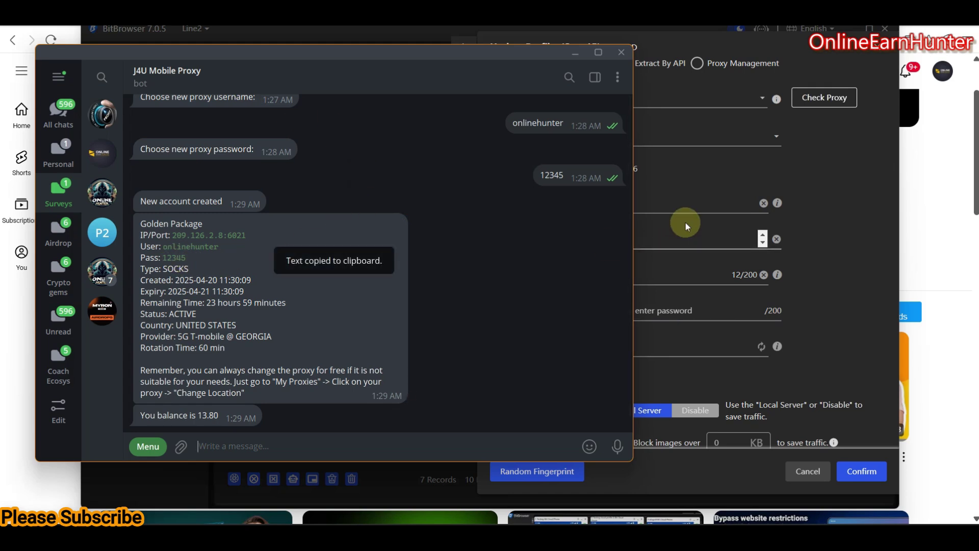
click(702, 174)
click(610, 308)
key(ctrl+v)
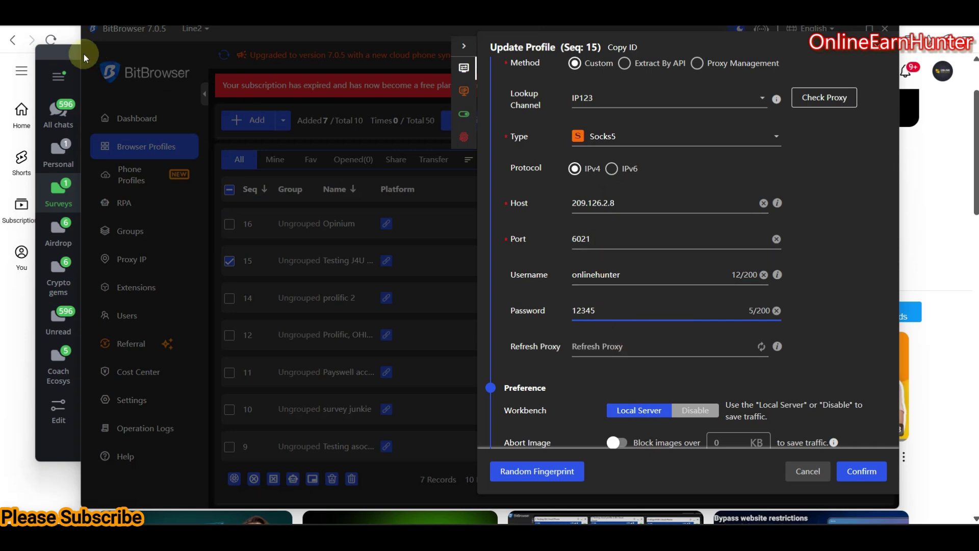
Step: Compare the profile's proxy fields against the details in the Telegram bot message
click(68, 56)
double_click(203, 241)
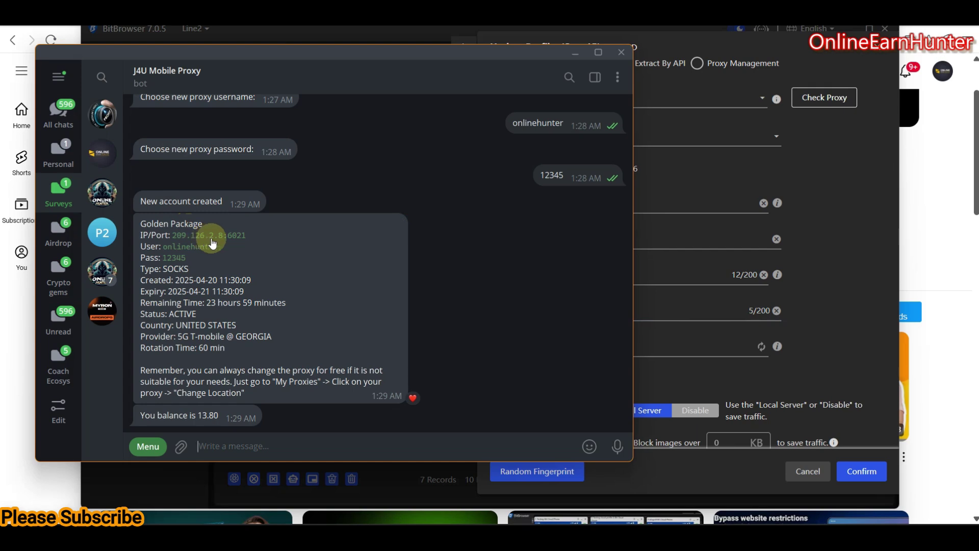
click(449, 40)
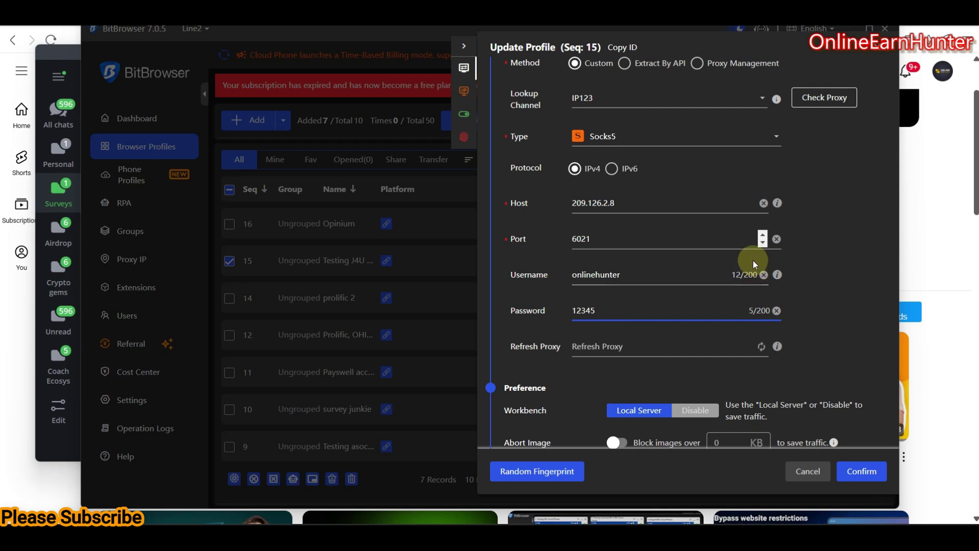
click(59, 54)
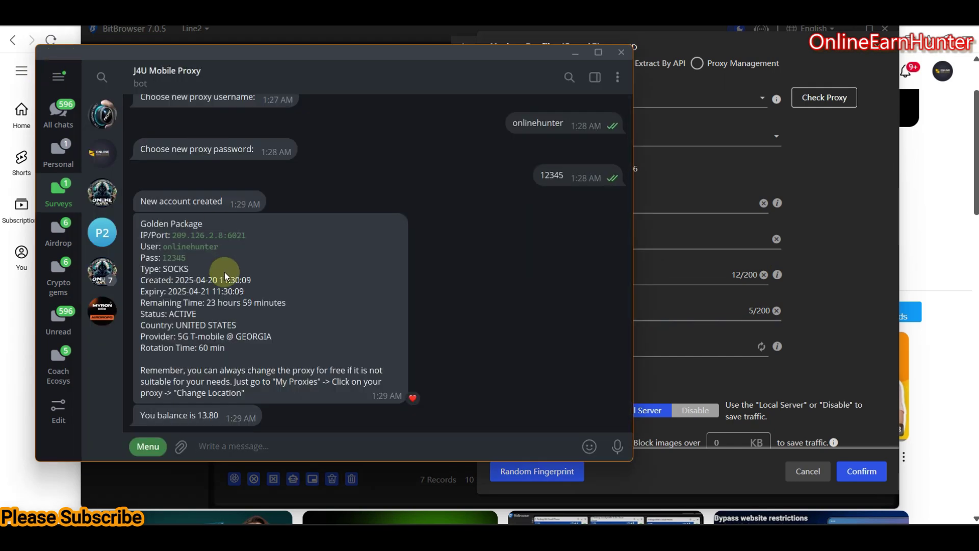
click(755, 45)
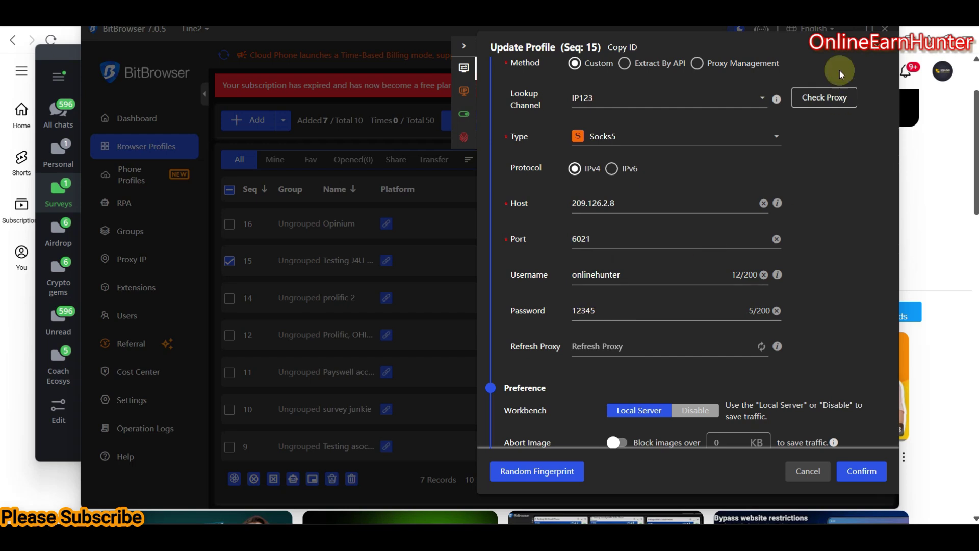
Step: Check the proxy, confirm IP 172.56.66.159 in Opelika, Georgia, and save the profile
click(827, 98)
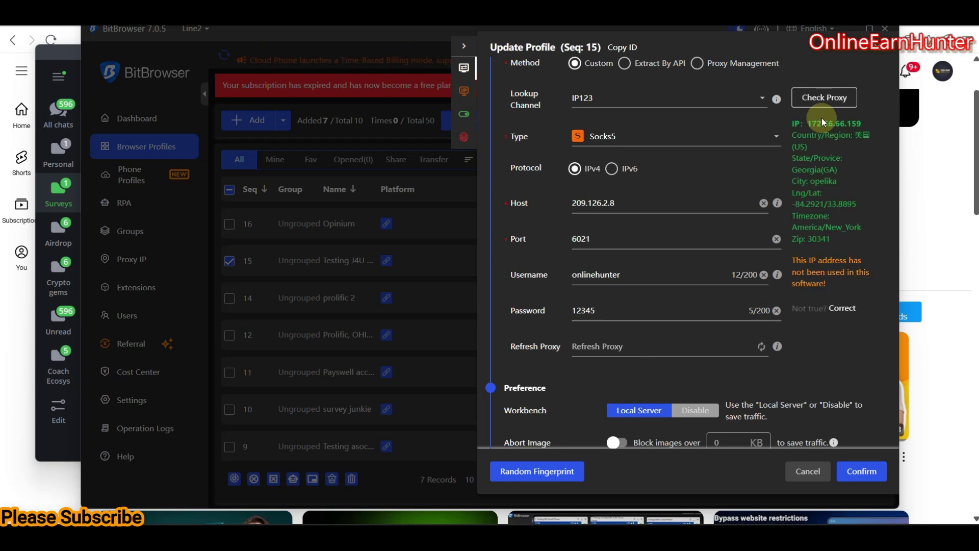
mouse_move(776, 99)
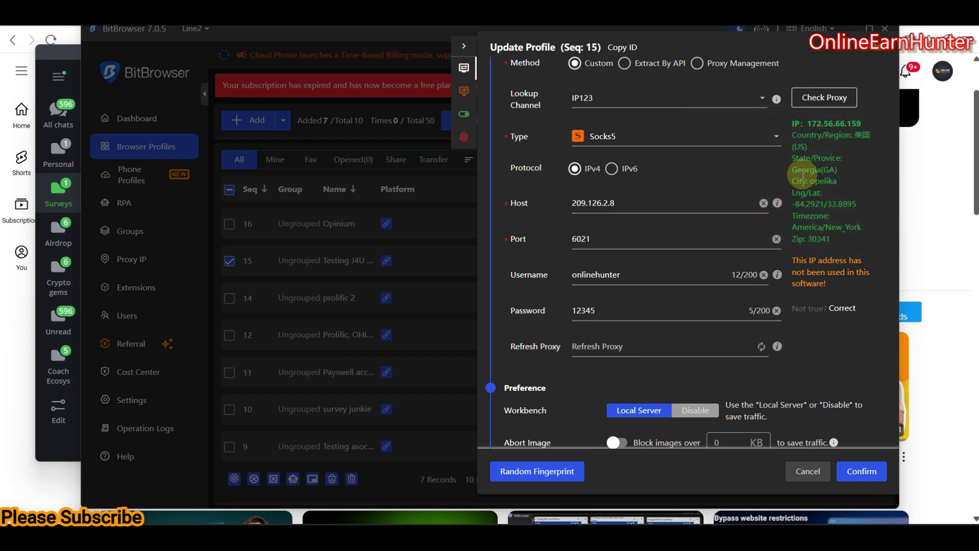
drag(802, 170, 833, 170)
click(857, 184)
click(863, 468)
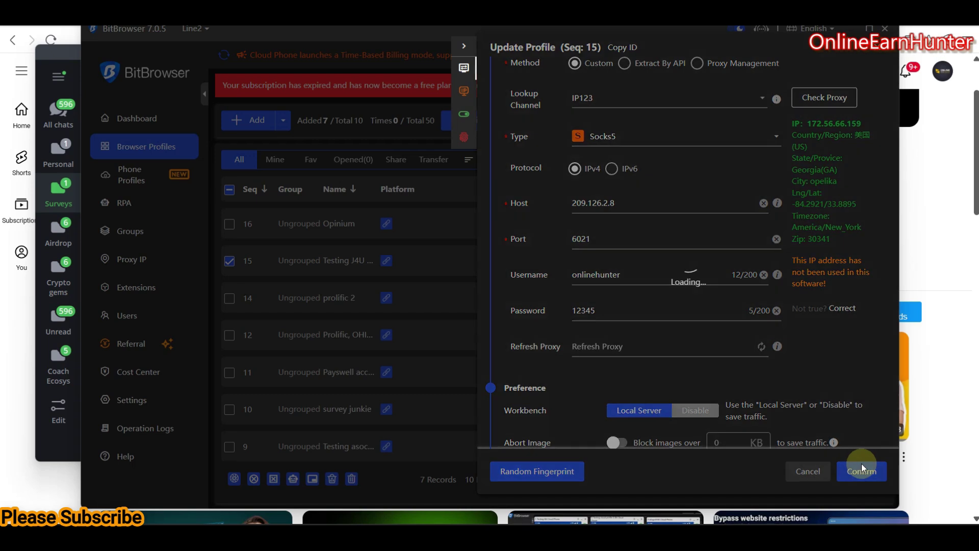